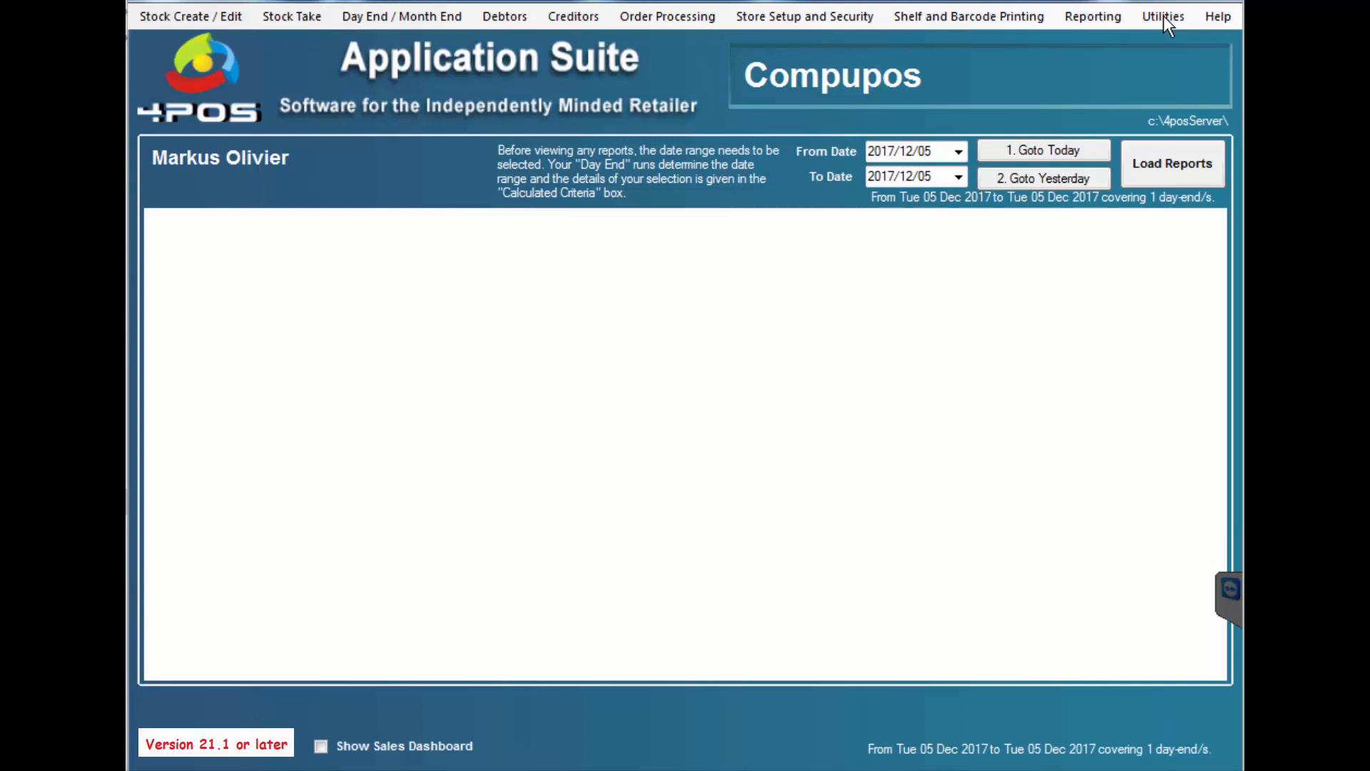
# - Confirm under Utilities that airtime is already registered, then dismiss the message
pyautogui.click(1164, 17)
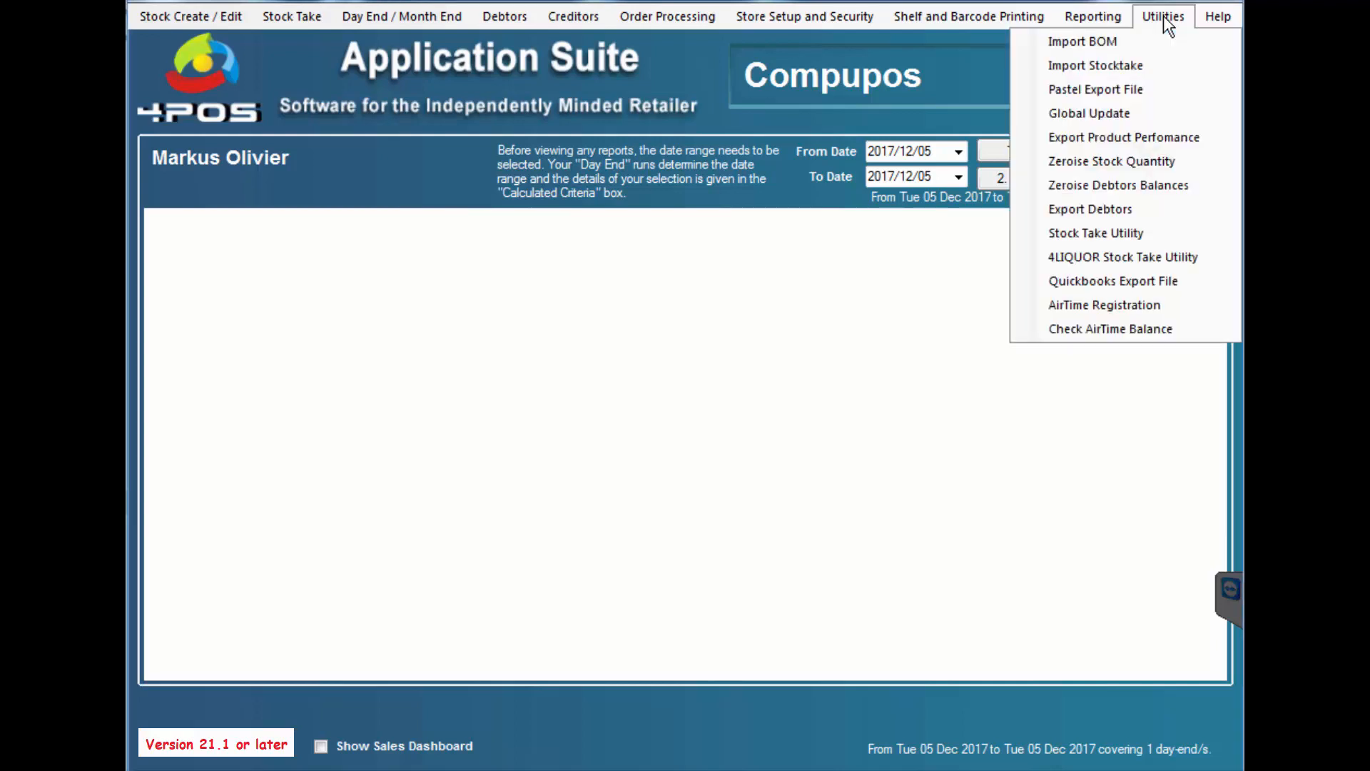
pyautogui.click(1110, 305)
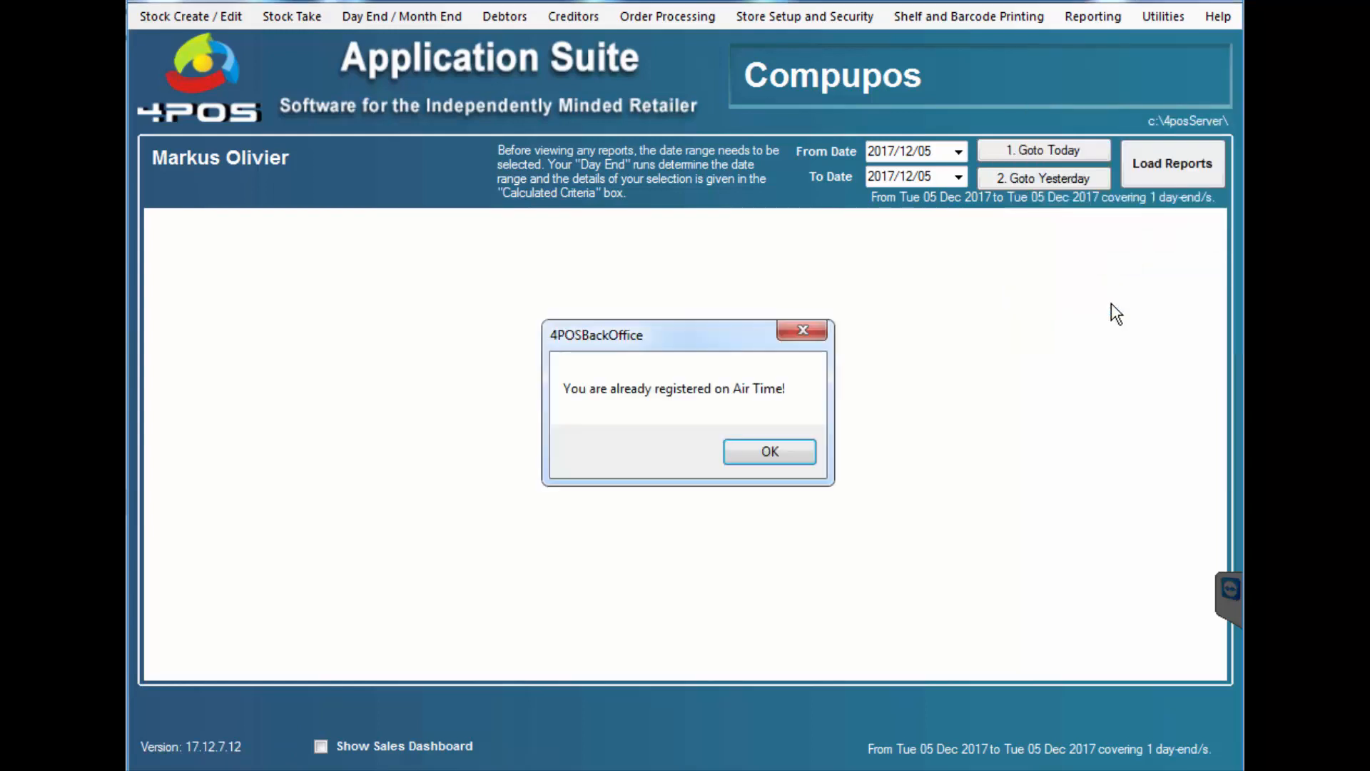
pyautogui.click(798, 455)
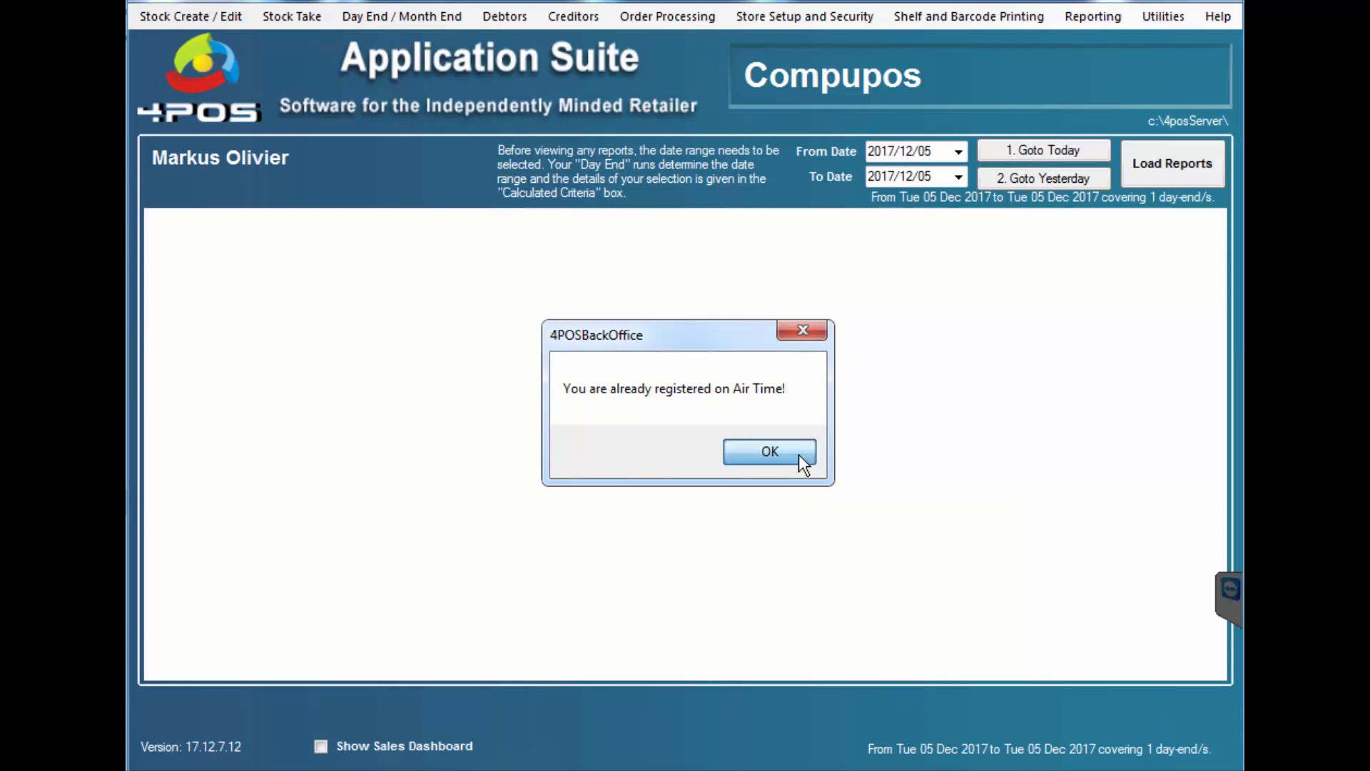
# - Check the airtime balance (R 60.51 as of 16-Dec-2017), then switch to Point Of Sale
pyautogui.click(1164, 18)
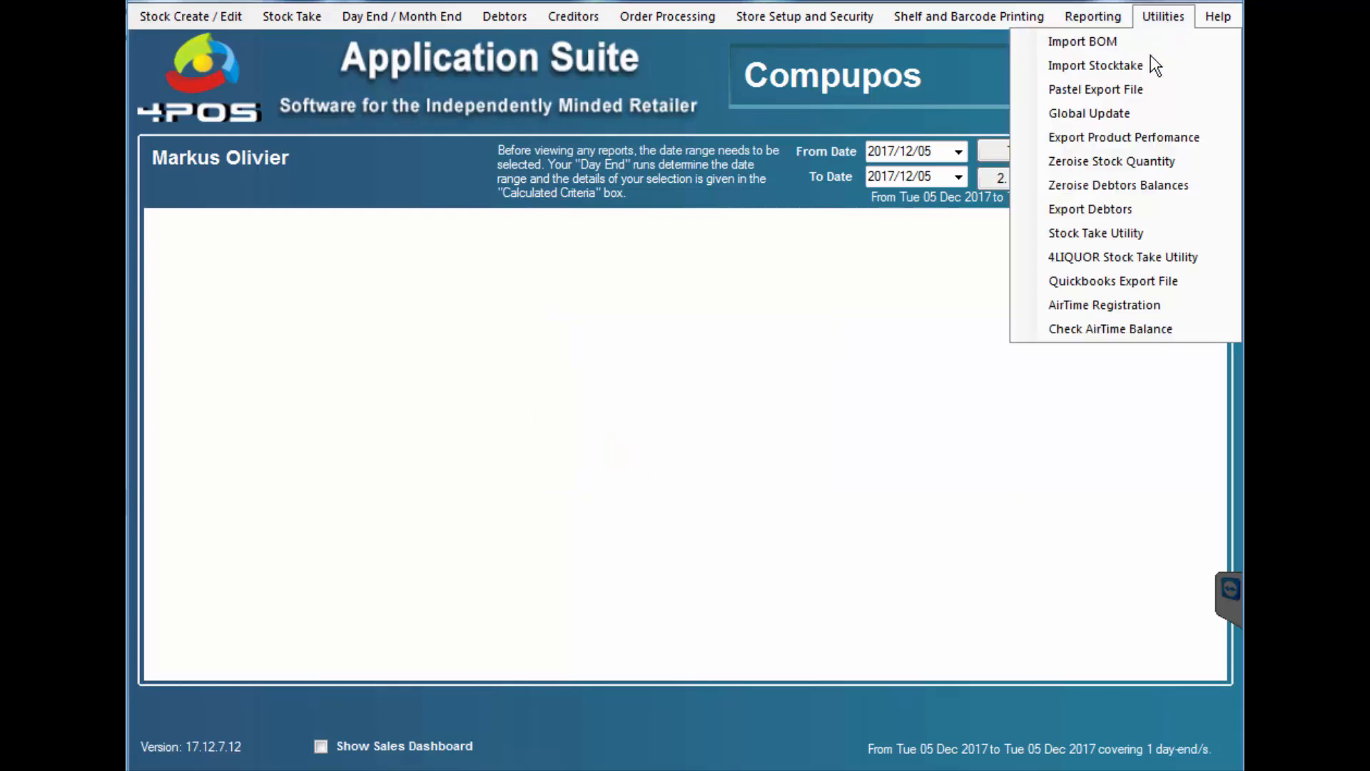
pyautogui.click(1093, 330)
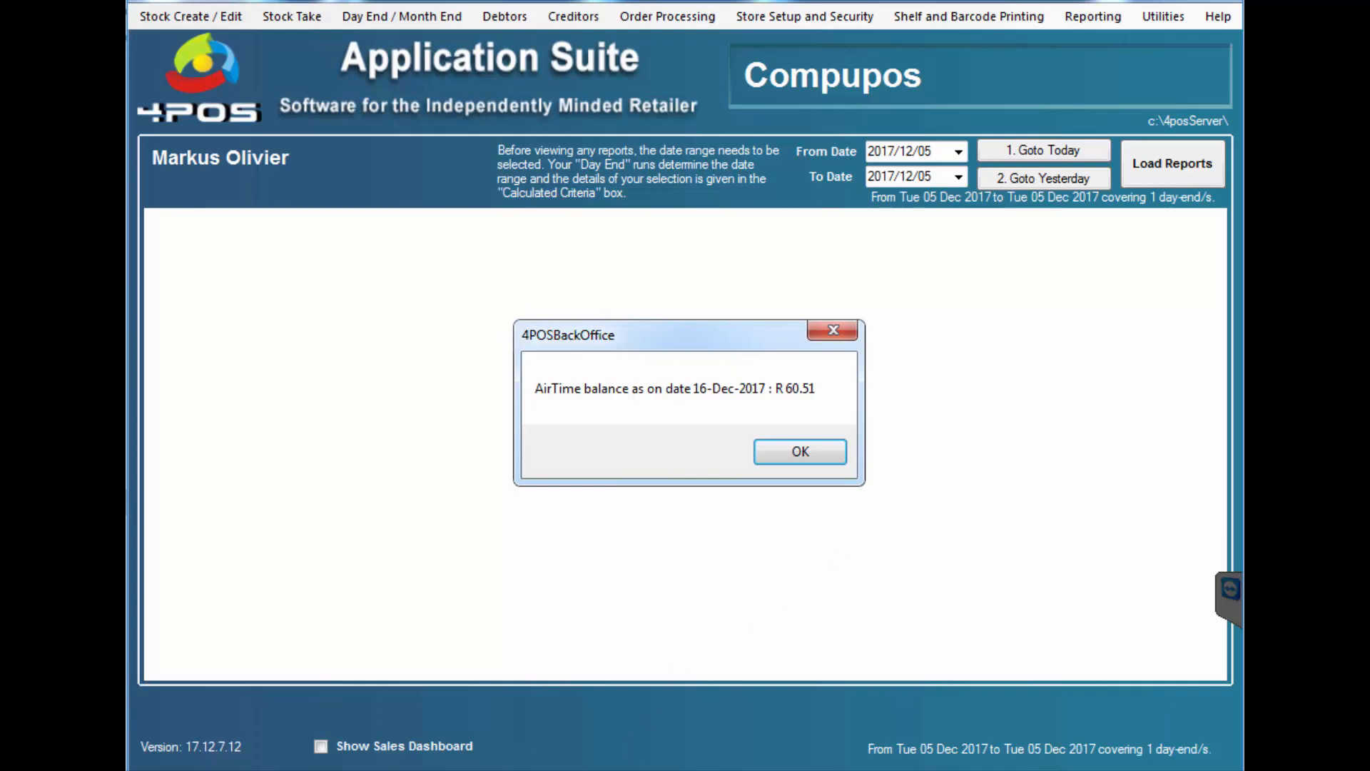
pyautogui.click(494, 770)
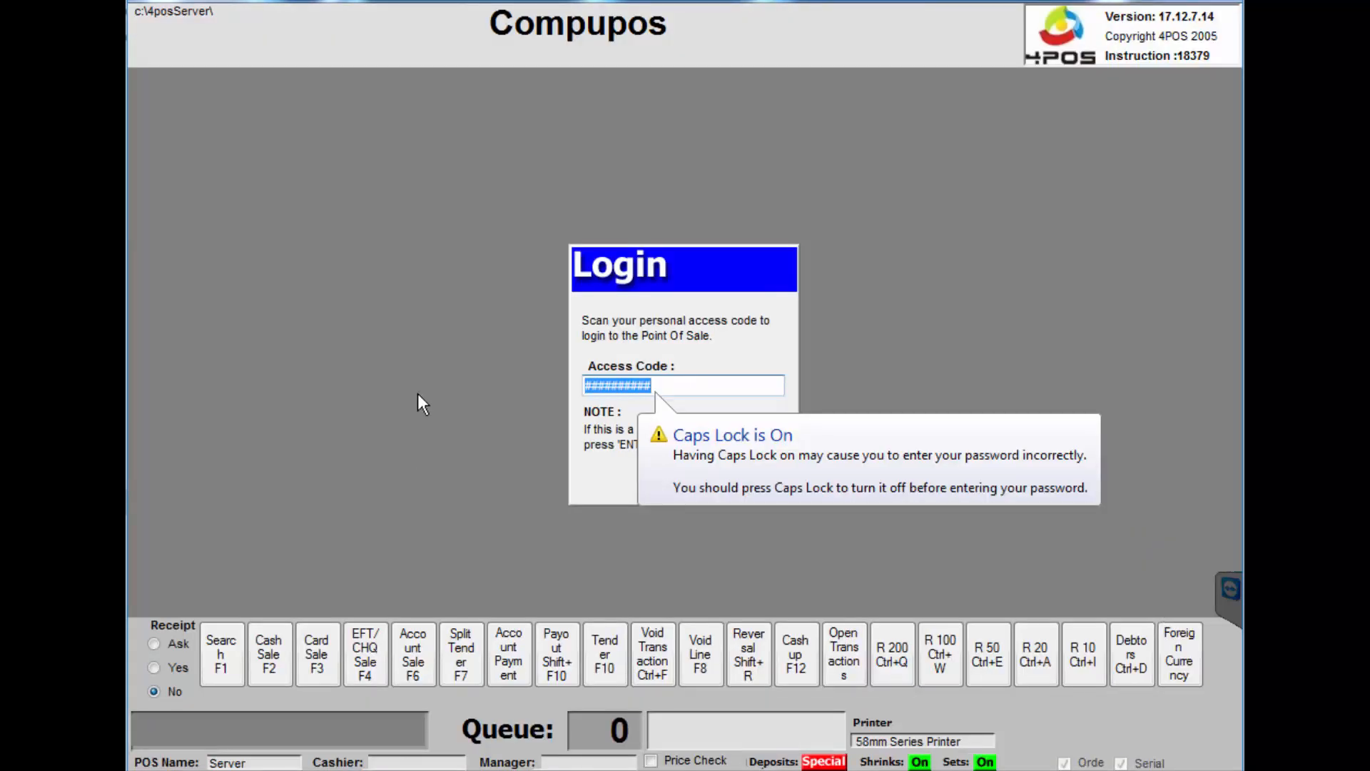
# - Log in with the cashier access code and search stock for 'mtn'
pyautogui.write('1234')
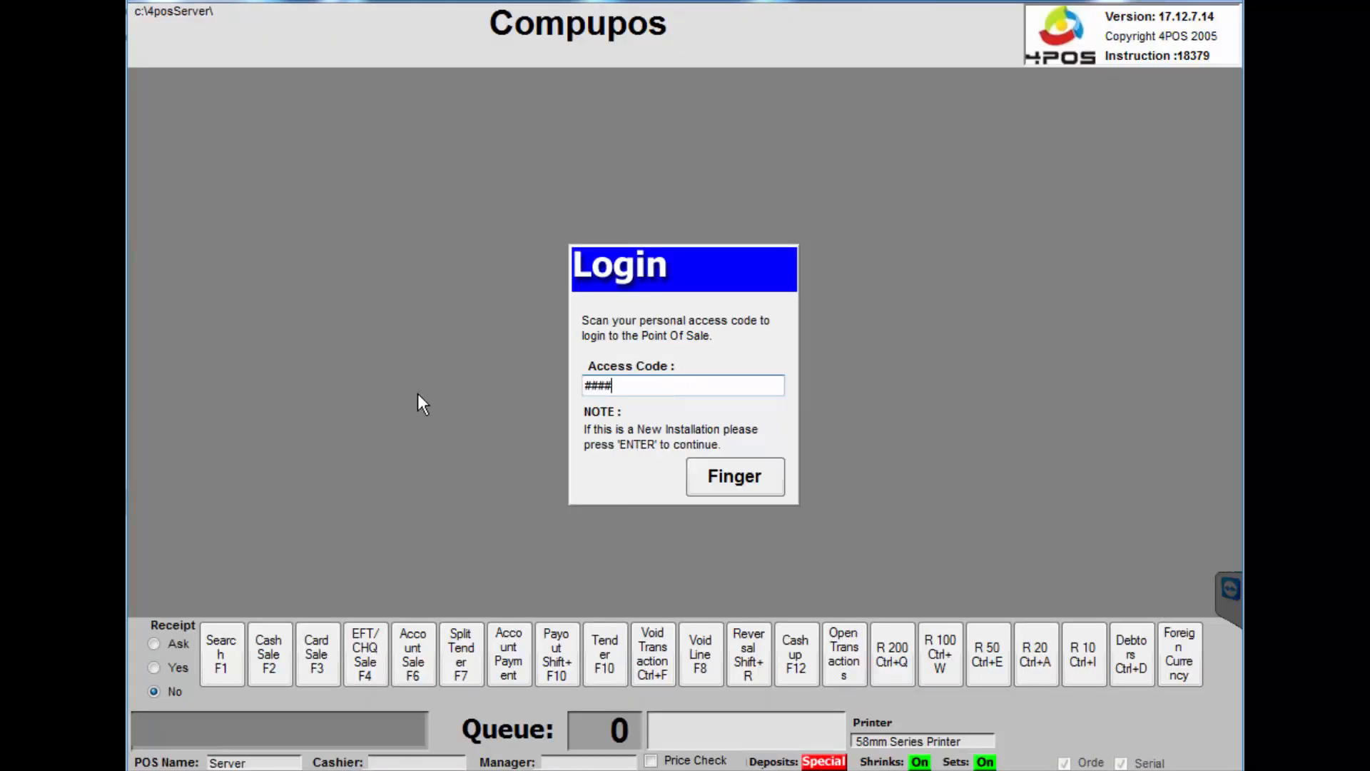
pyautogui.press('Return')
pyautogui.write('mtn')
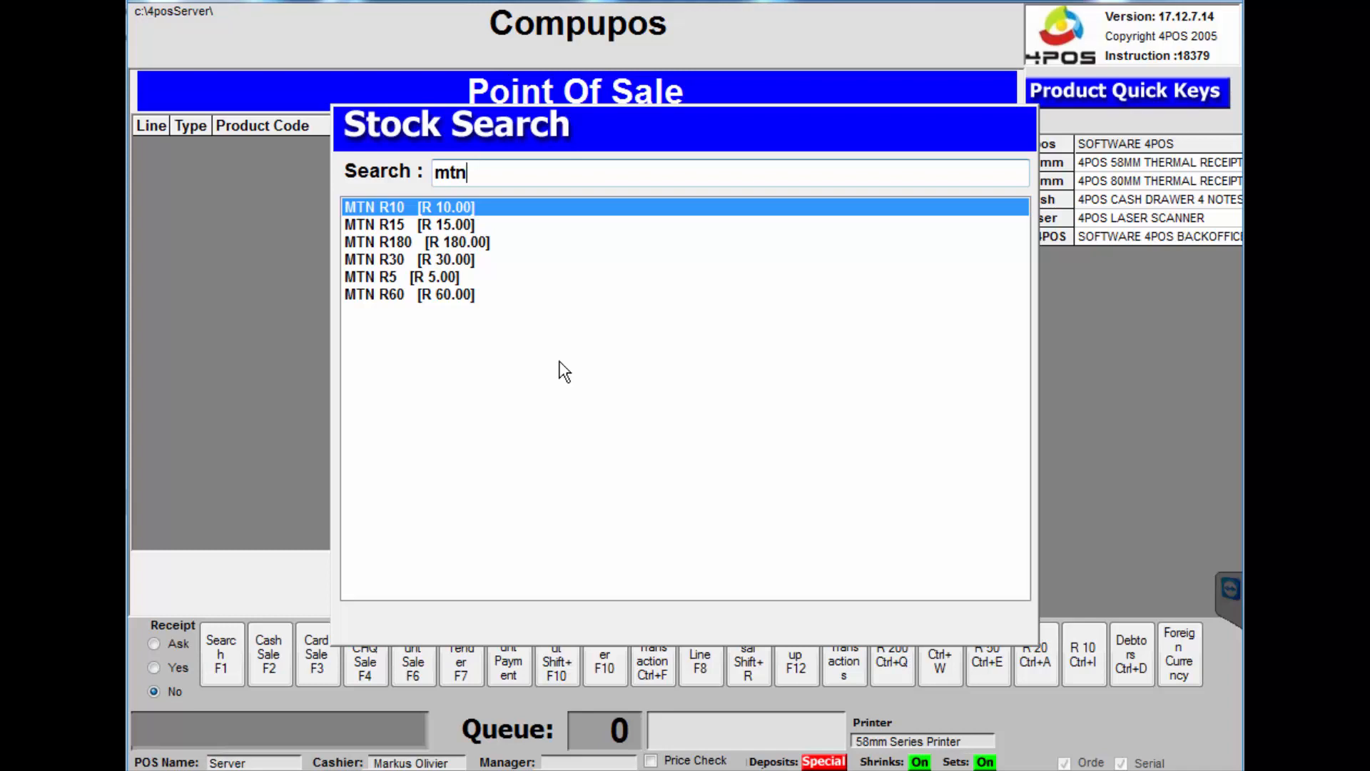
# - Add the highlighted MTN R10 voucher (M0010) to the sale, leaving R10.00 due
pyautogui.press('Return')
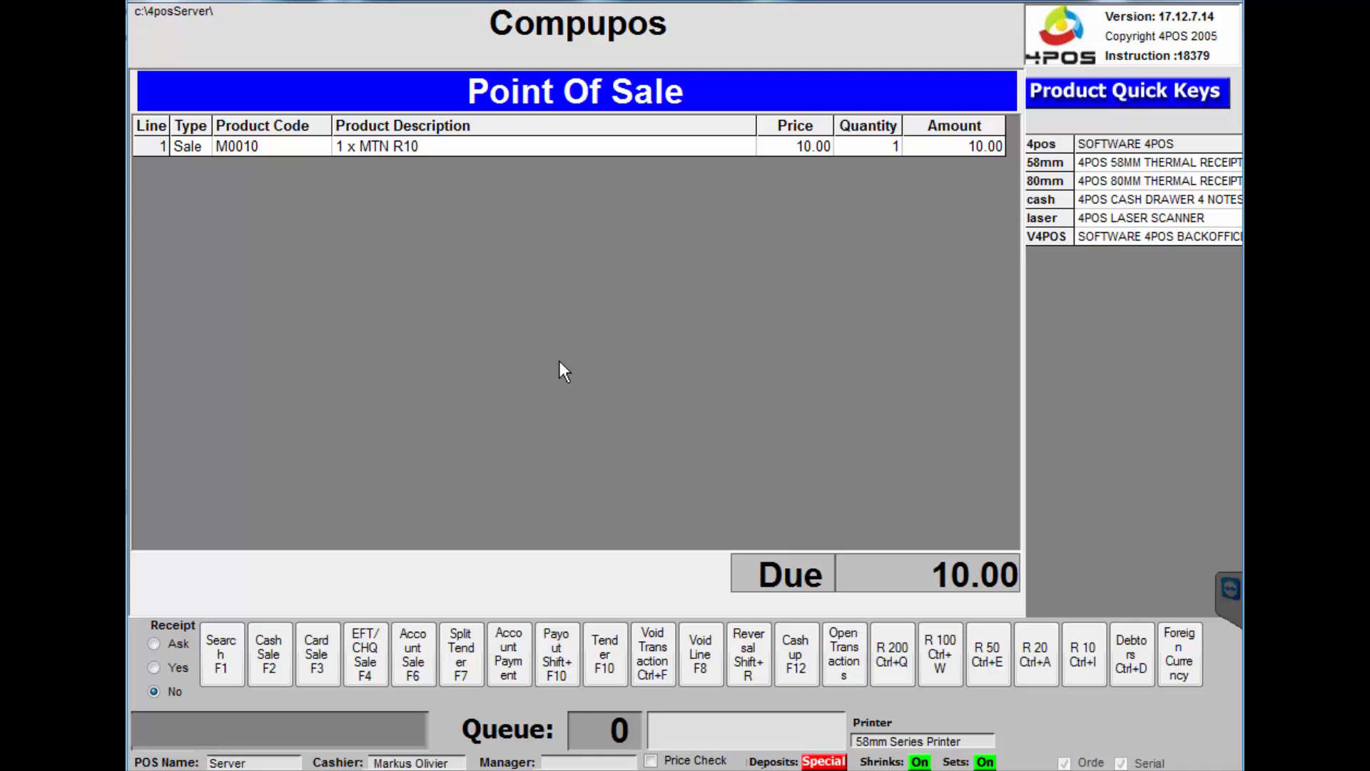
# - Complete the 10.00 cash sale, entering an order number and serial number 'Test'
pyautogui.press('F2')
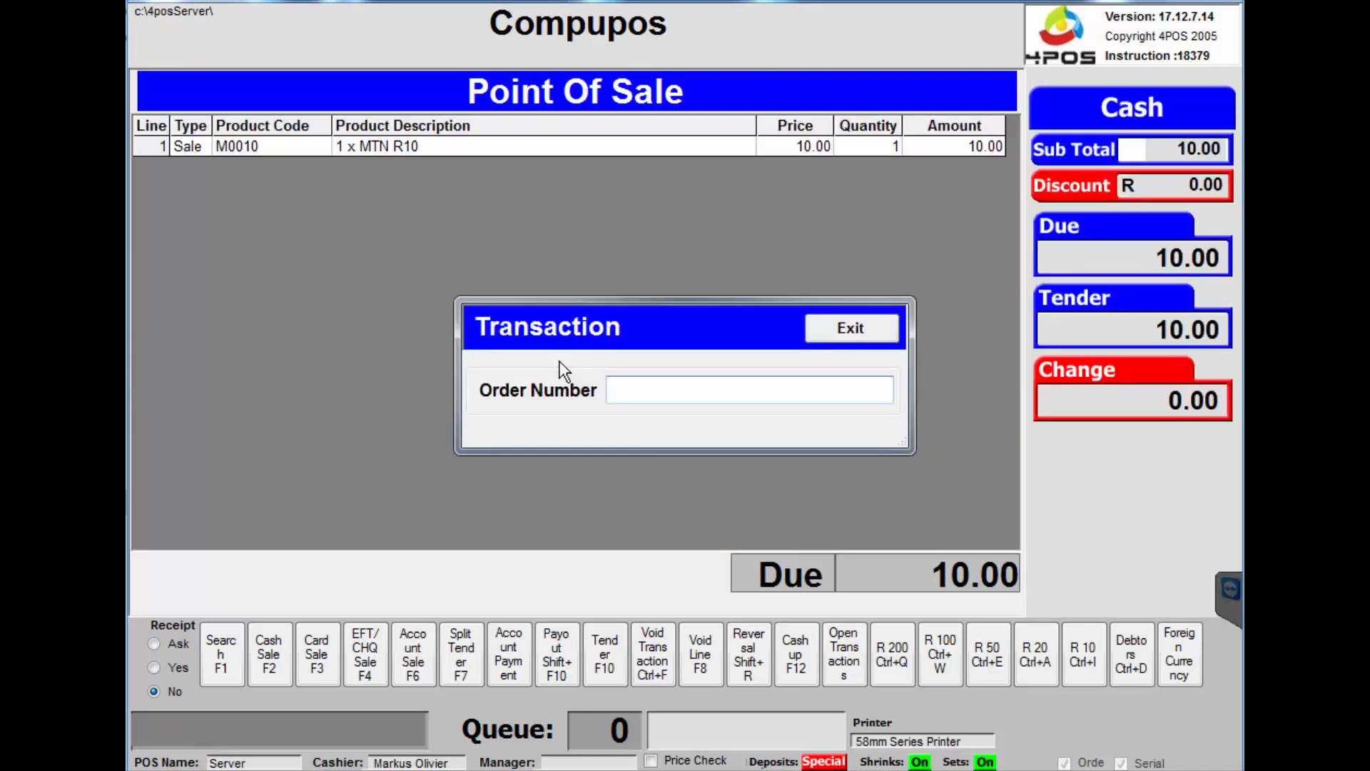
pyautogui.write('Text')
pyautogui.press('Return')
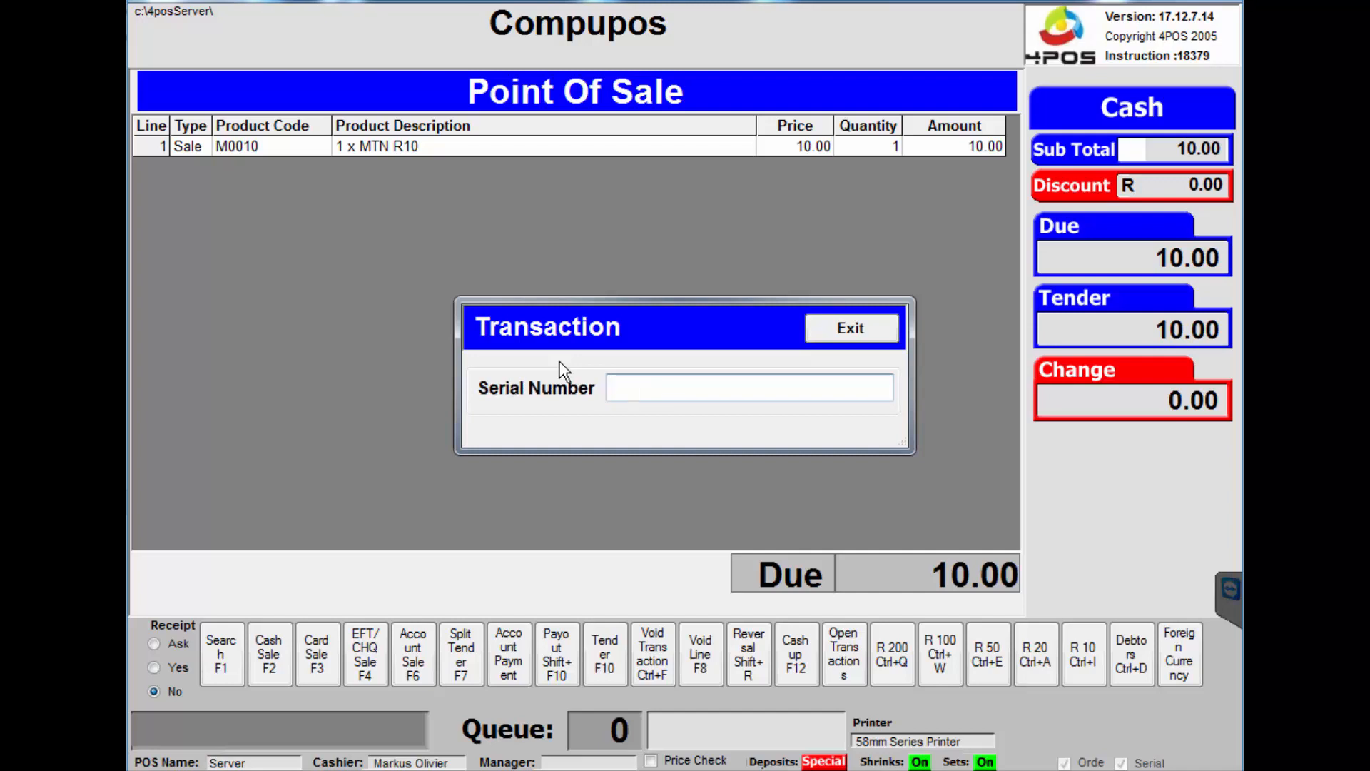
pyautogui.write('Test')
pyautogui.press('Return')
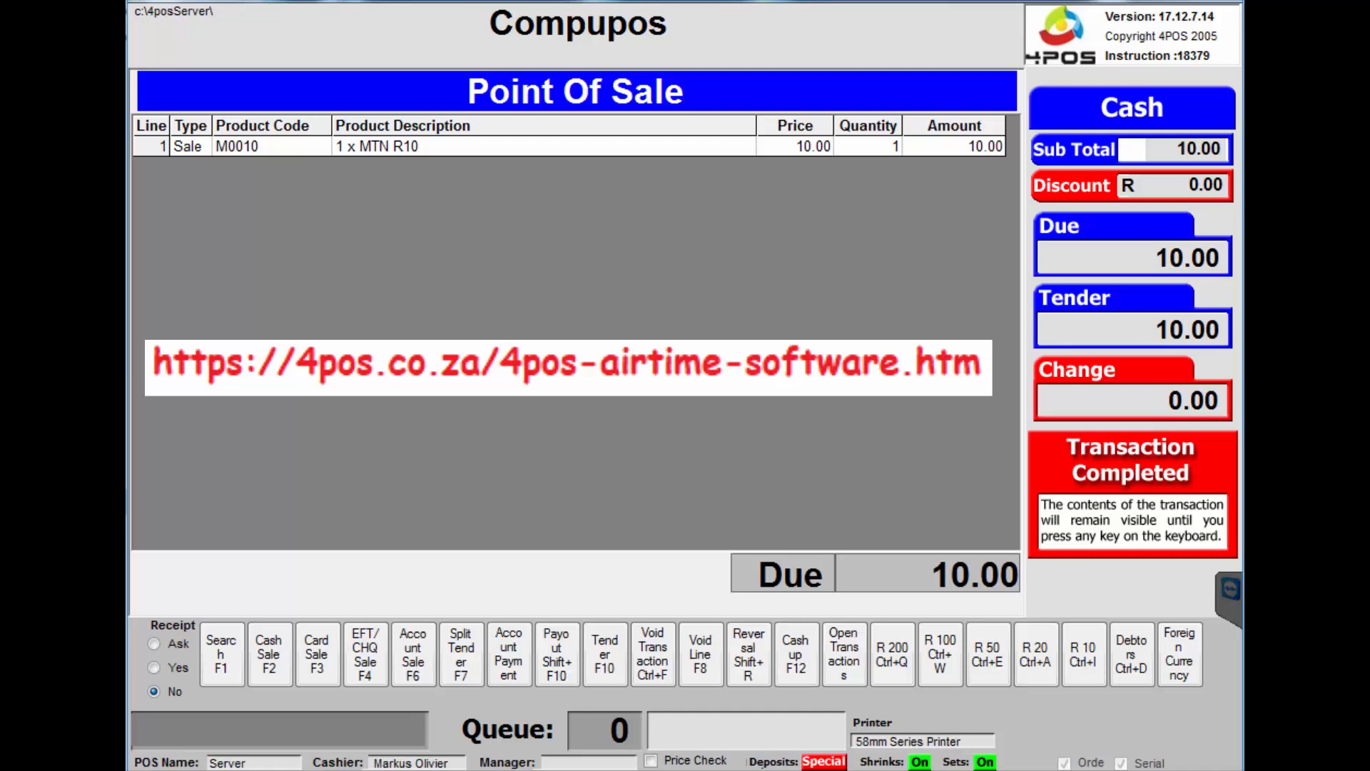
pyautogui.press('F1')
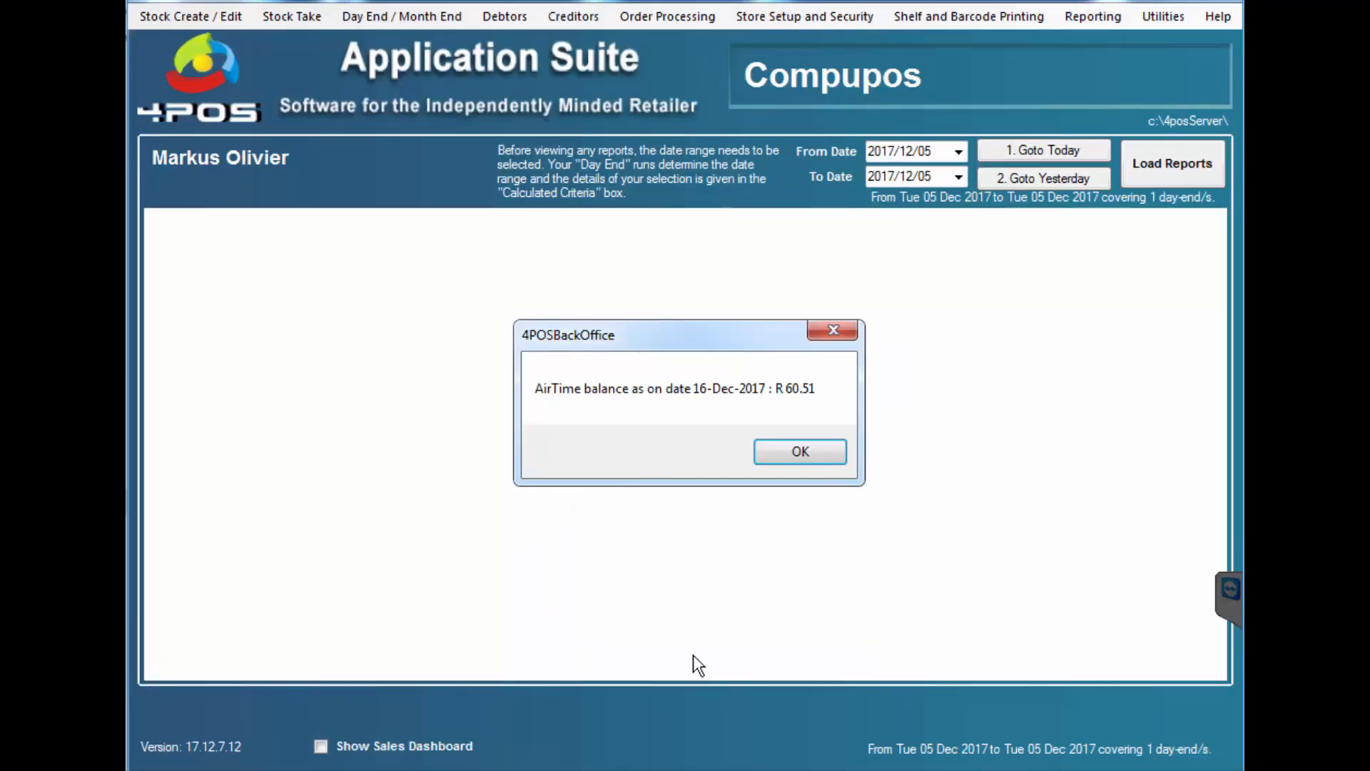
# - Close the R 60.51 airtime balance message in the Application Suite
pyautogui.click(822, 457)
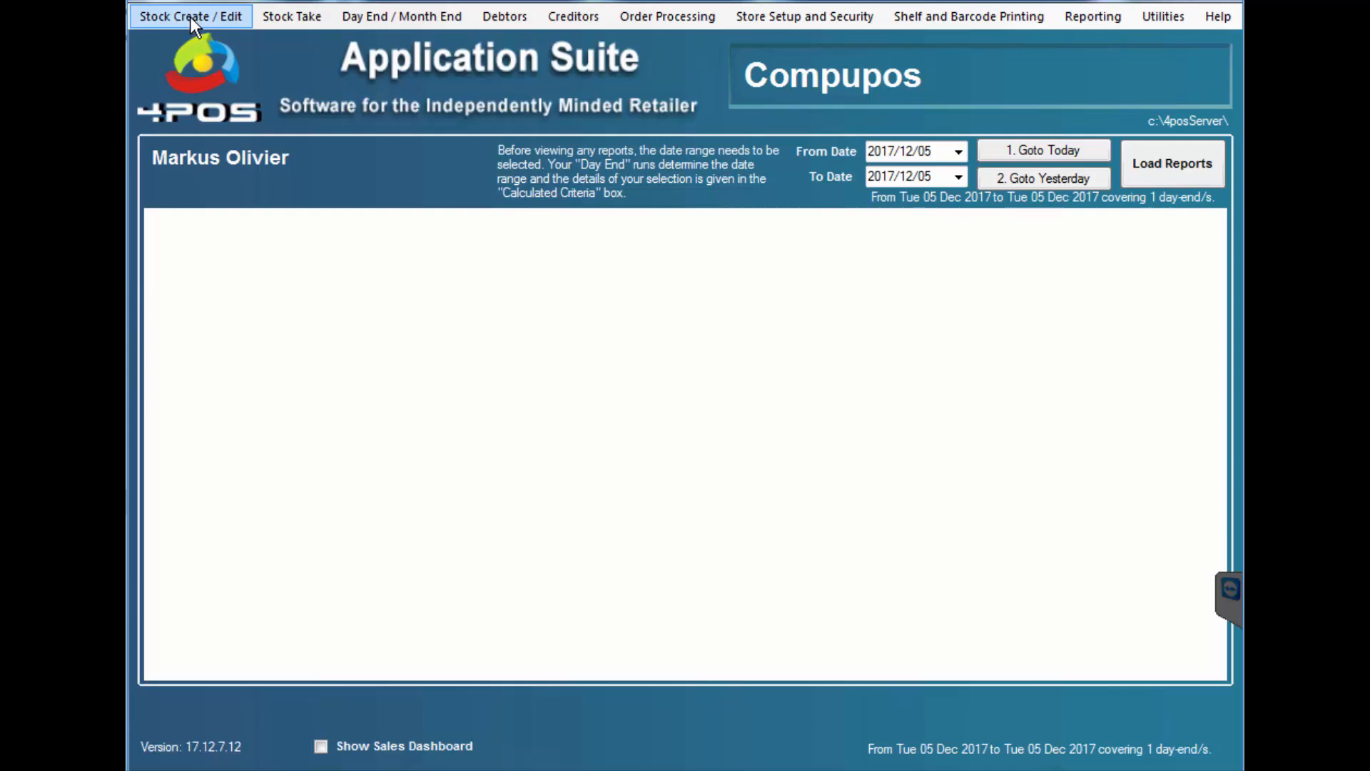
# - Search stock items for 'mtn' and open MTN R10 in Edit Stock Item Details
pyautogui.click(195, 14)
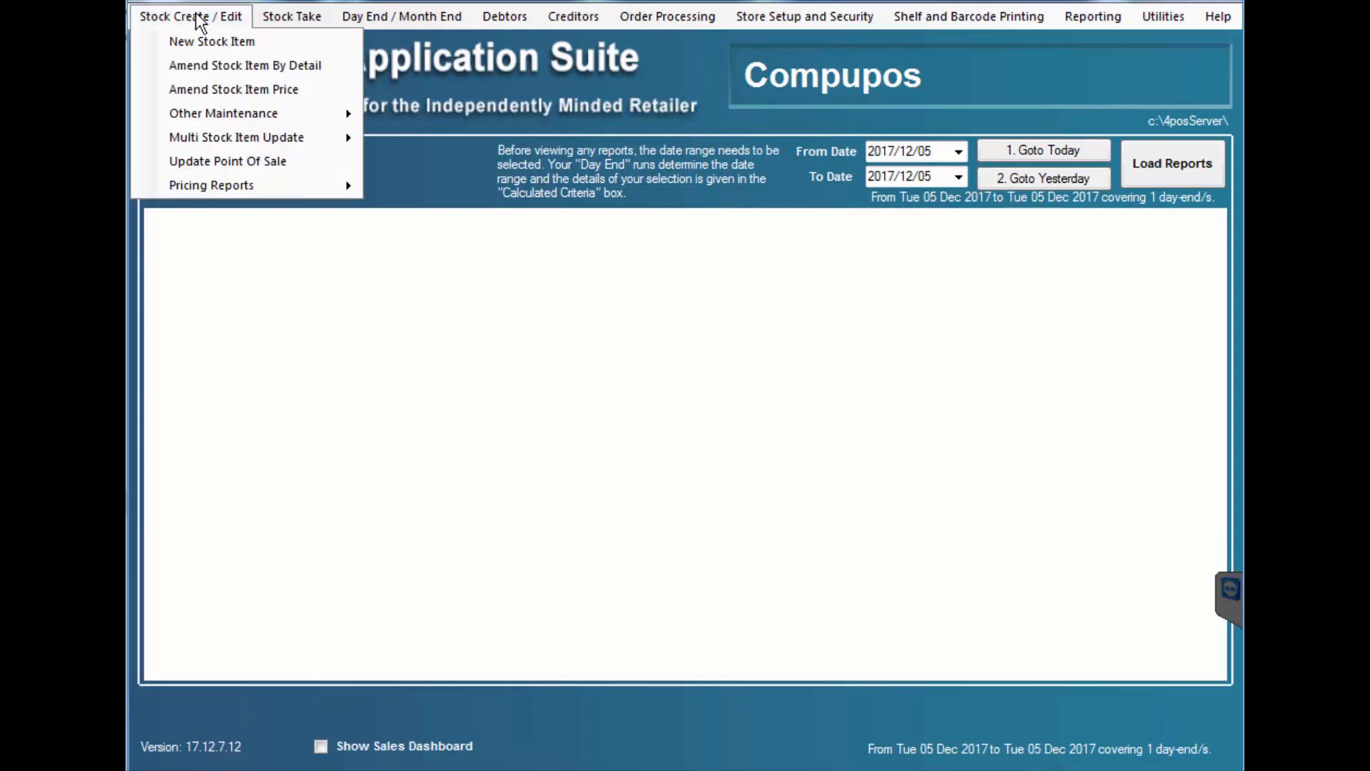
pyautogui.click(243, 66)
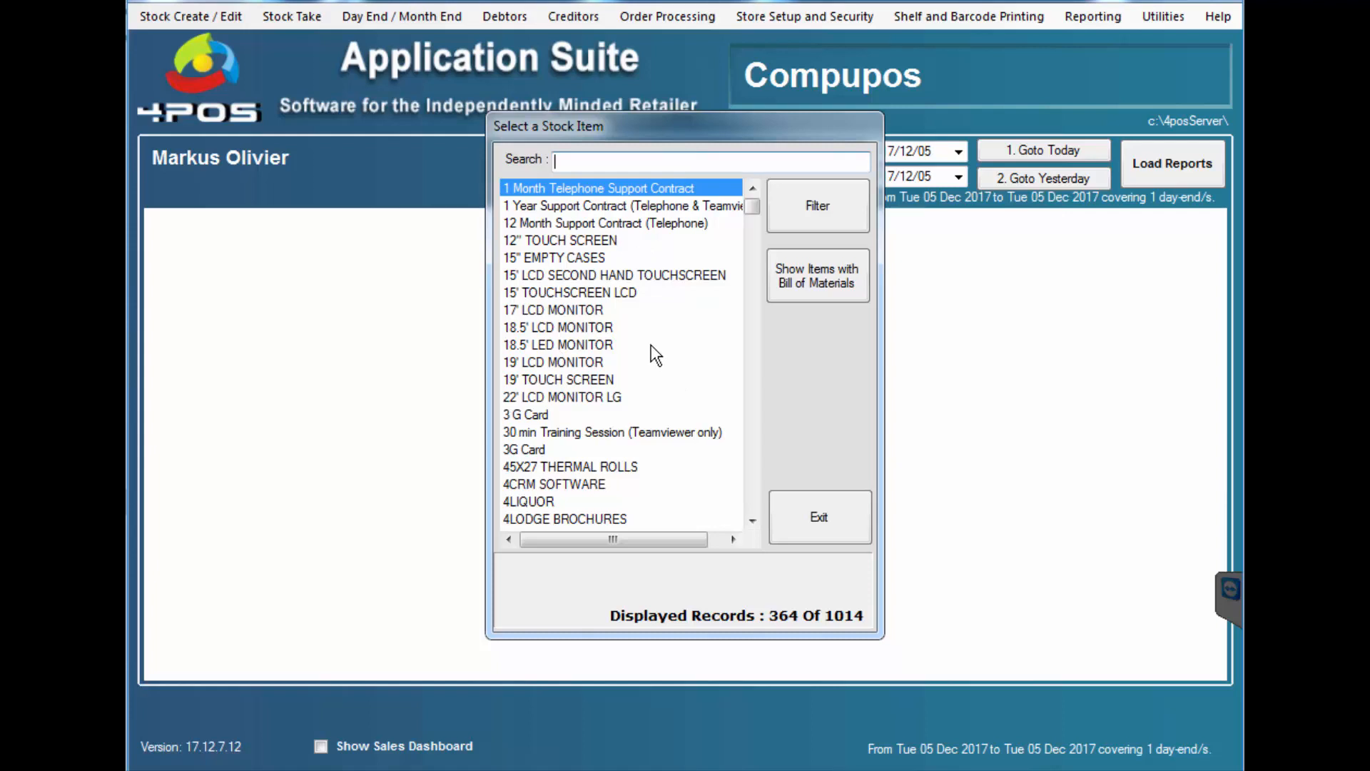
pyautogui.write('mtn')
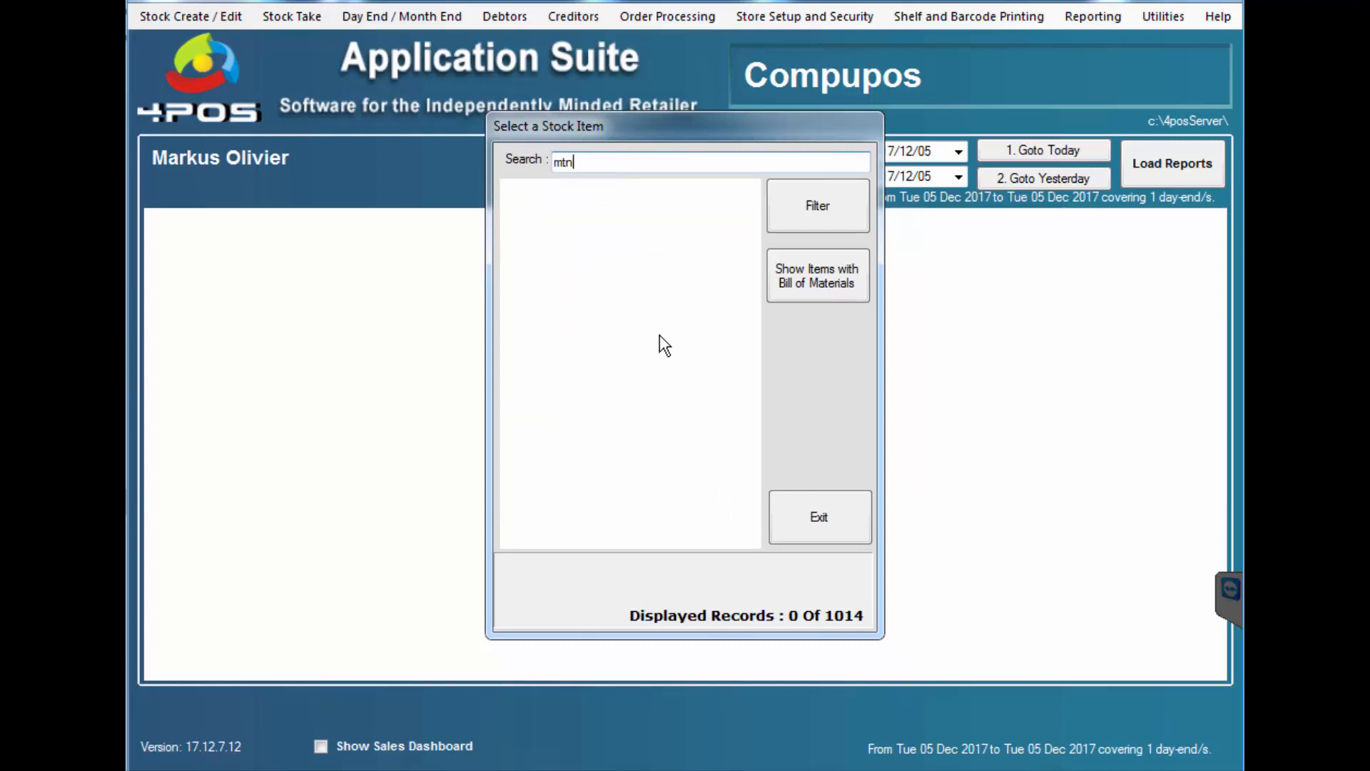
pyautogui.press('Return')
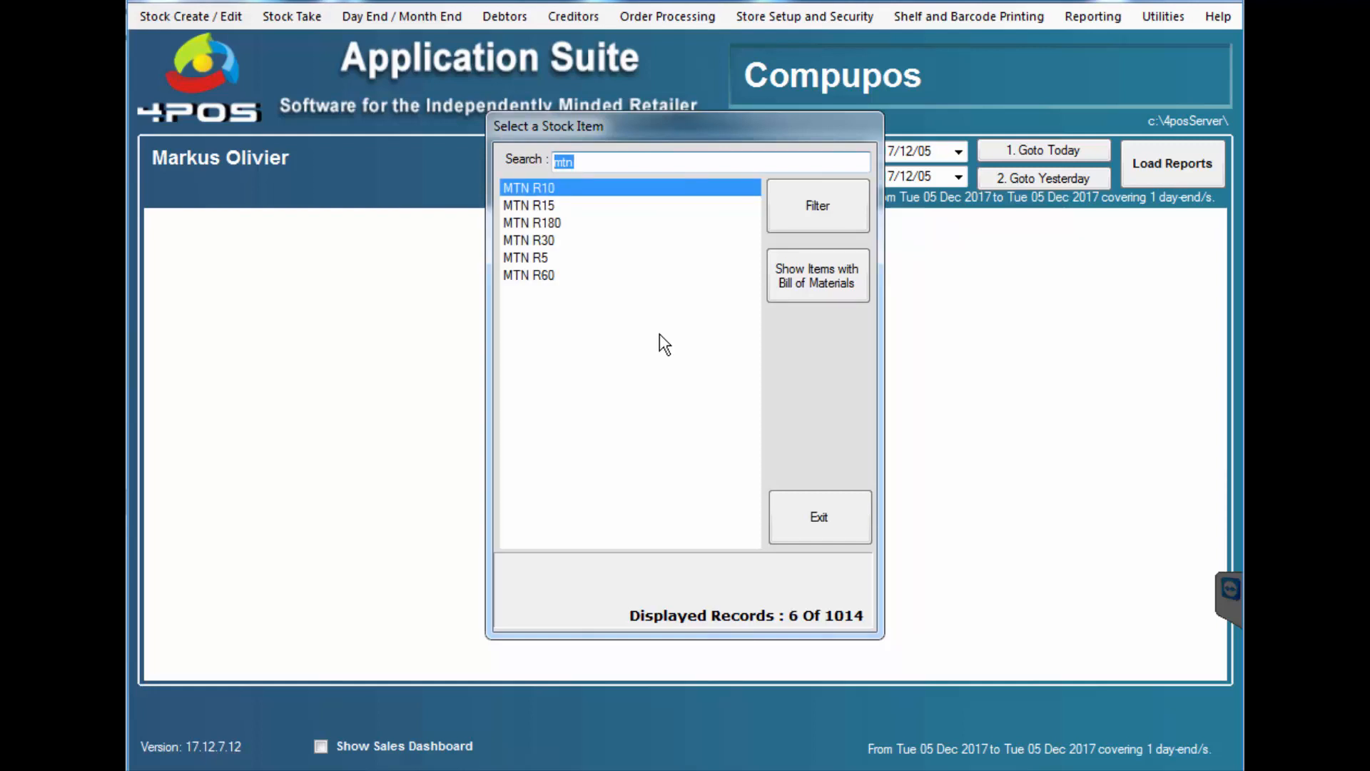
pyautogui.doubleClick(547, 187)
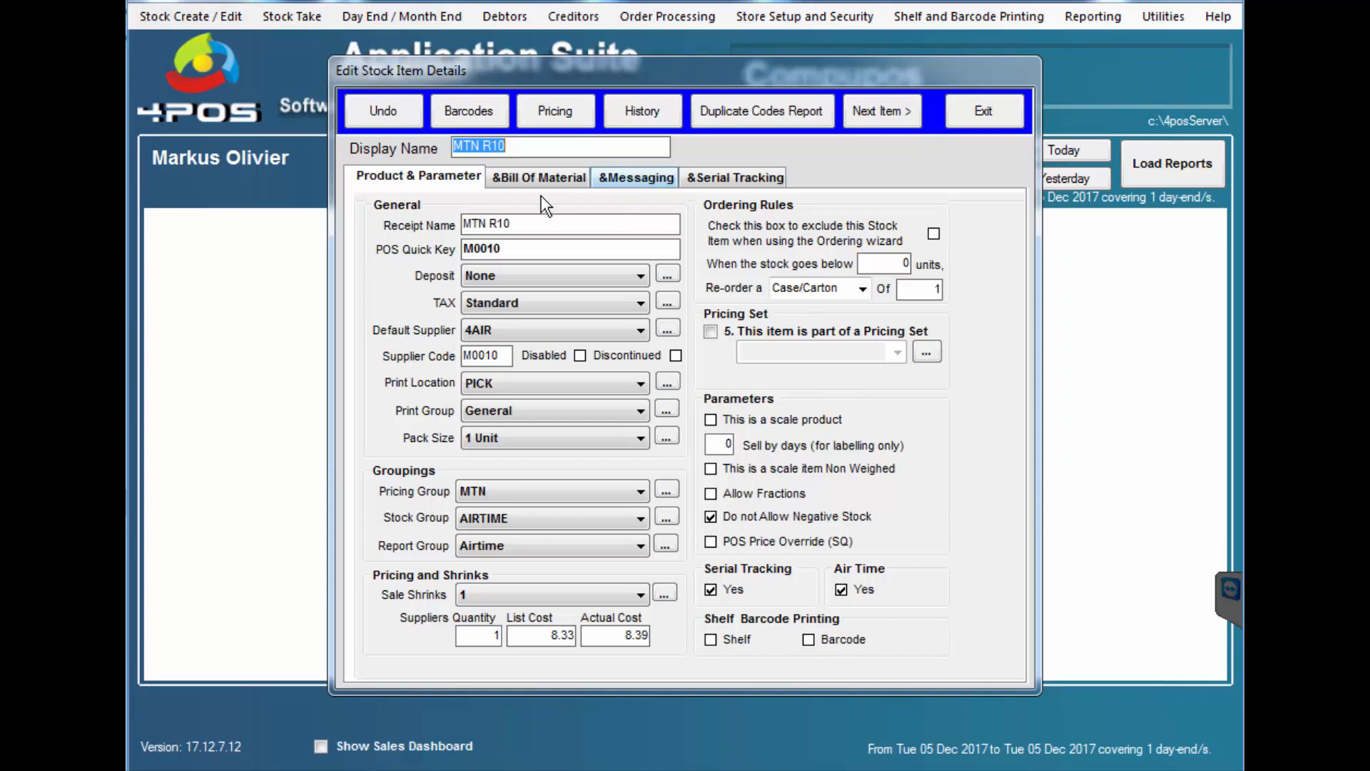
# - Review MTN R10's serial numbers through the Invoice Number column, then exit the item
pyautogui.click(752, 185)
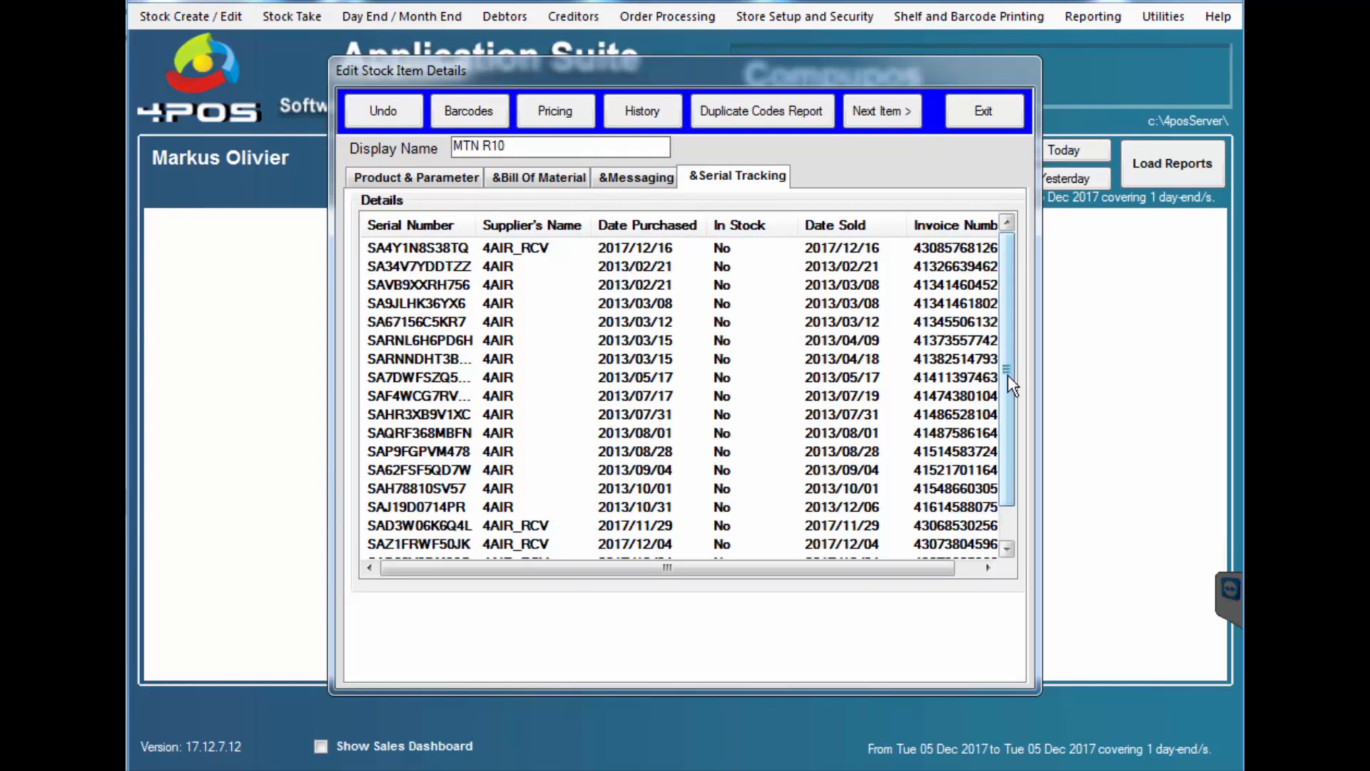
pyautogui.moveTo(1008, 437); pyautogui.dragTo(1005, 485)
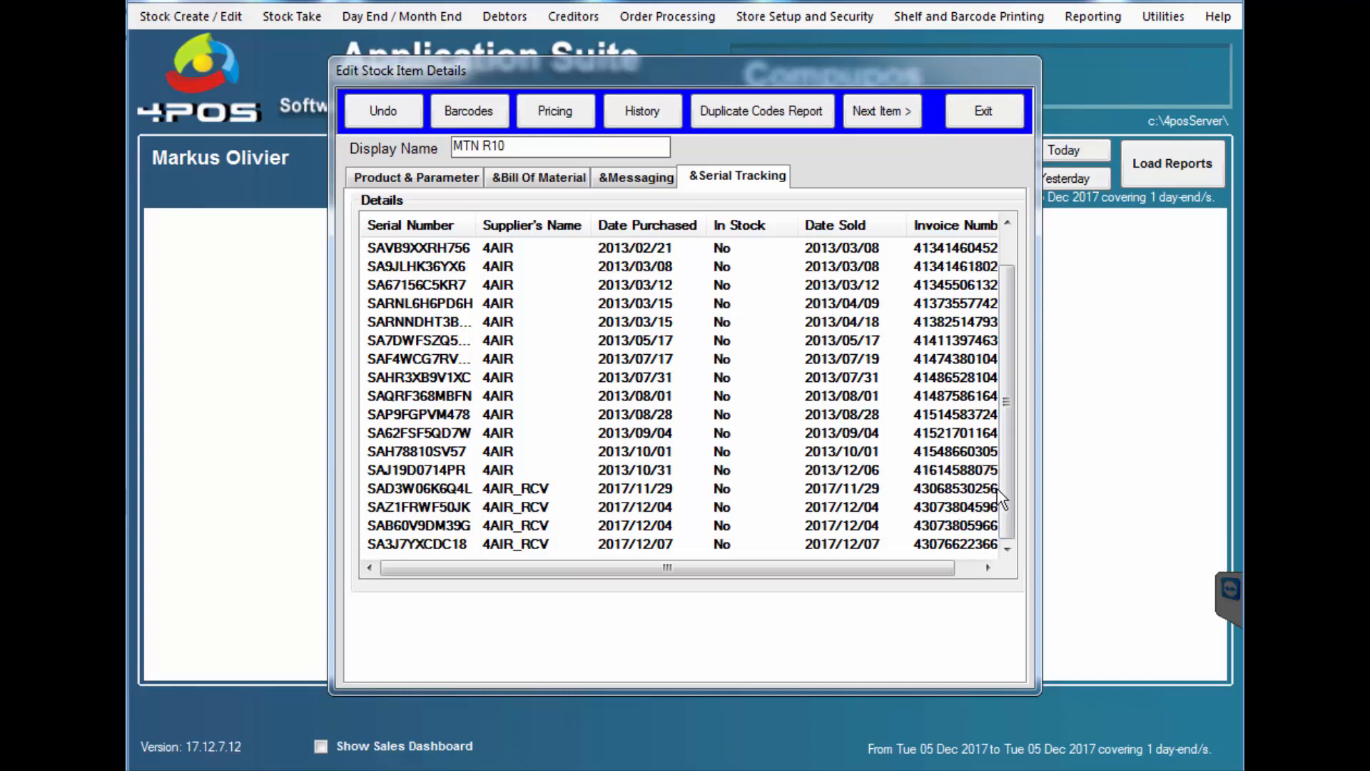
pyautogui.moveTo(1005, 490); pyautogui.dragTo(1007, 343)
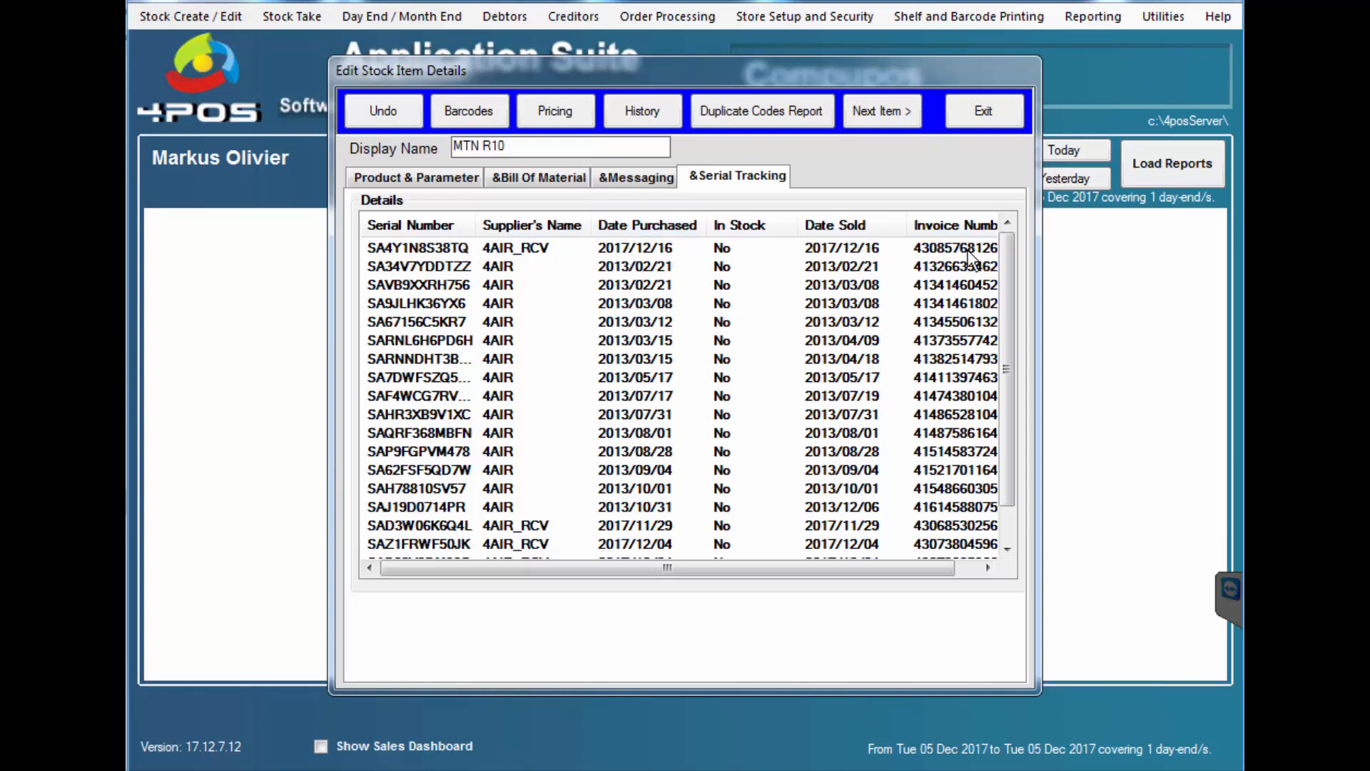
pyautogui.click(979, 567)
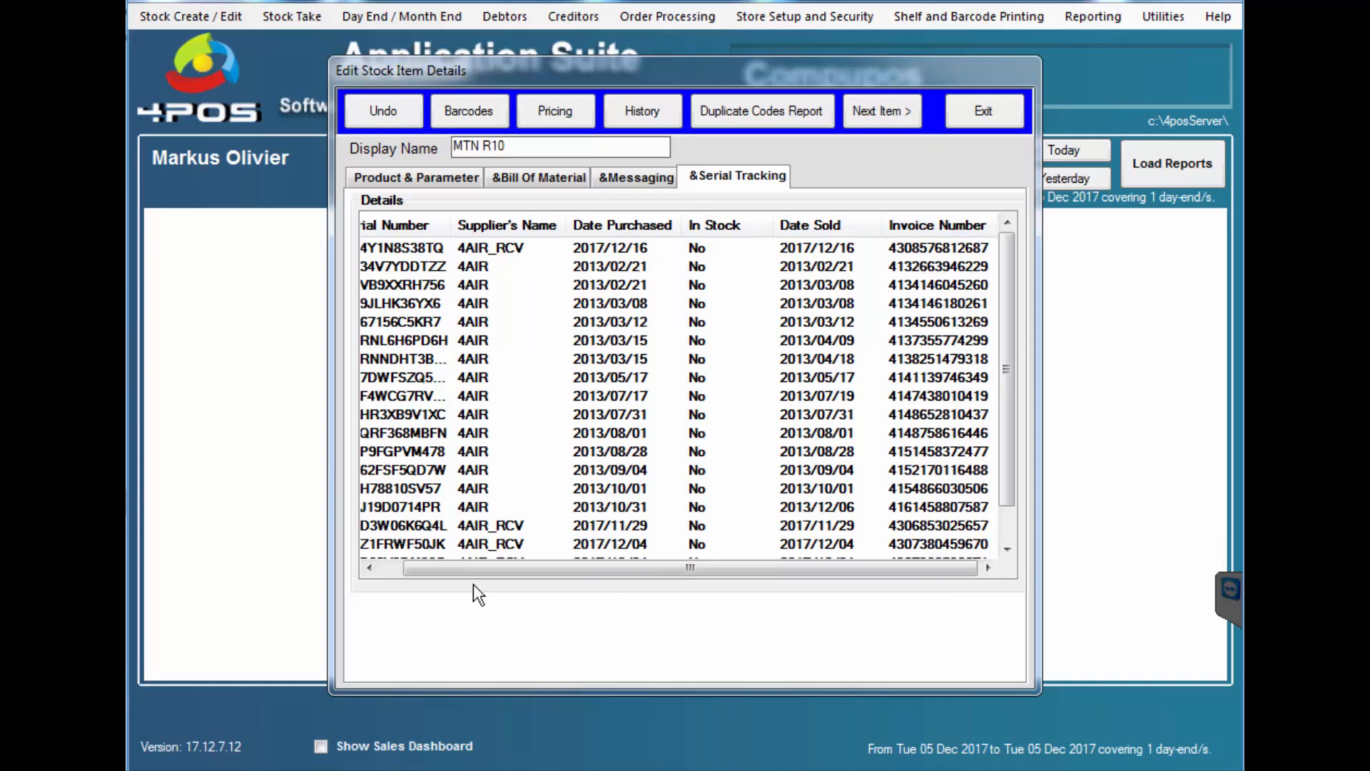
pyautogui.click(979, 111)
# - Exit Select a Stock Item and open Reporting > Analytical Reports > Product Performance
pyautogui.click(828, 511)
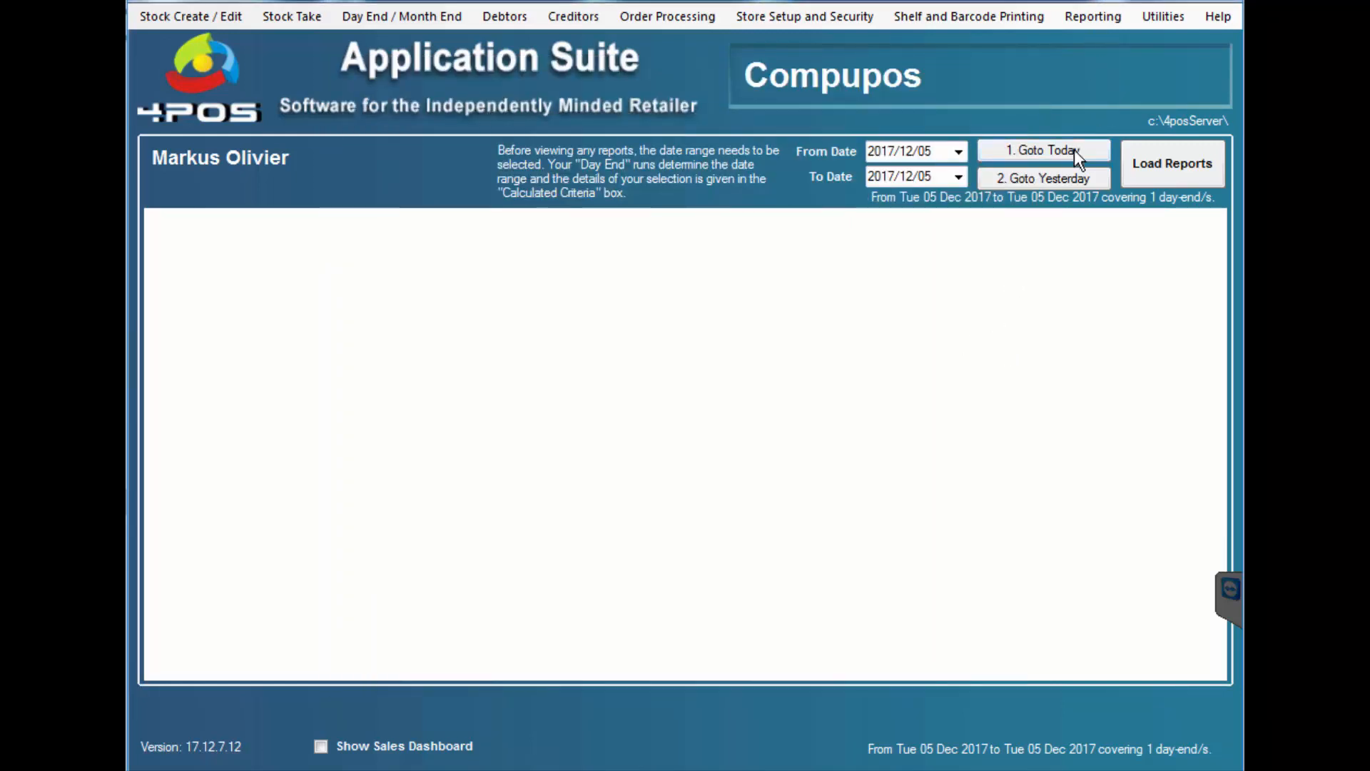
pyautogui.click(1098, 16)
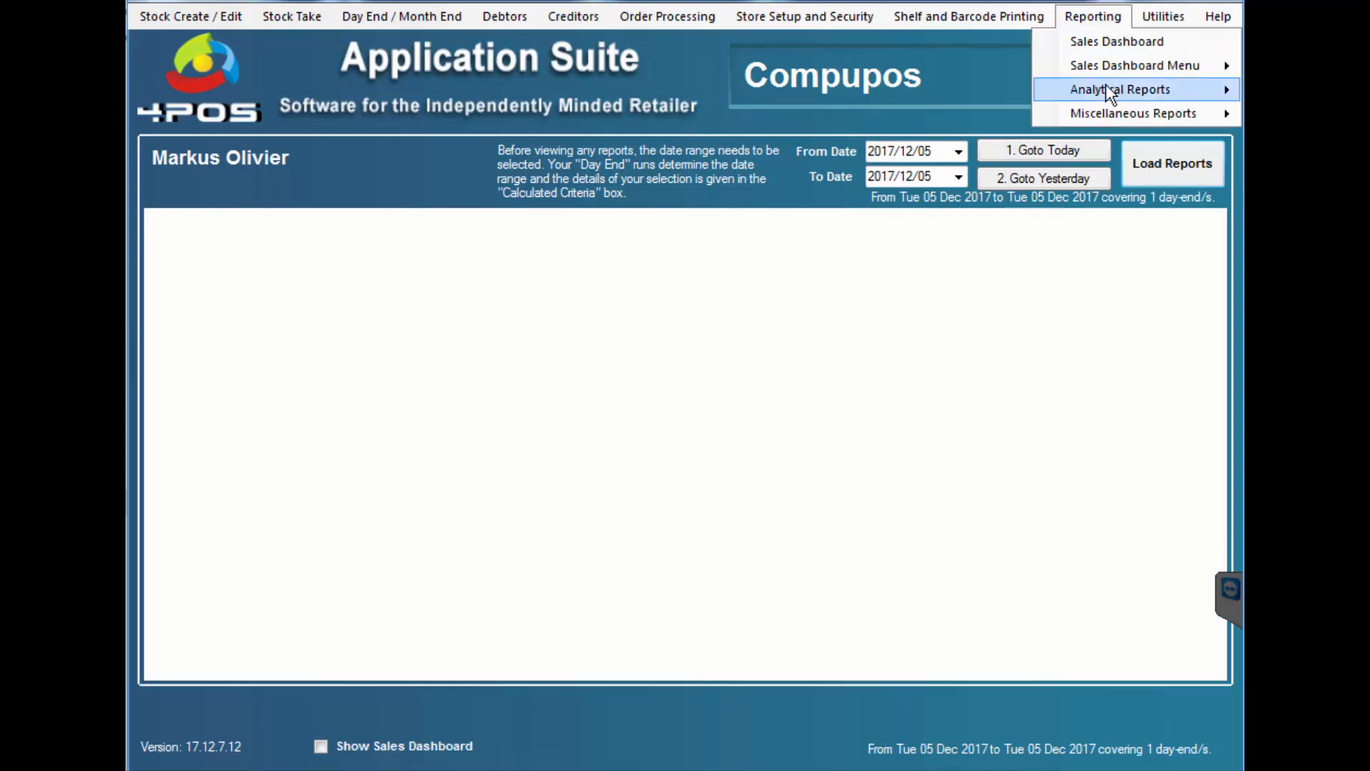
pyautogui.moveTo(1106, 84)
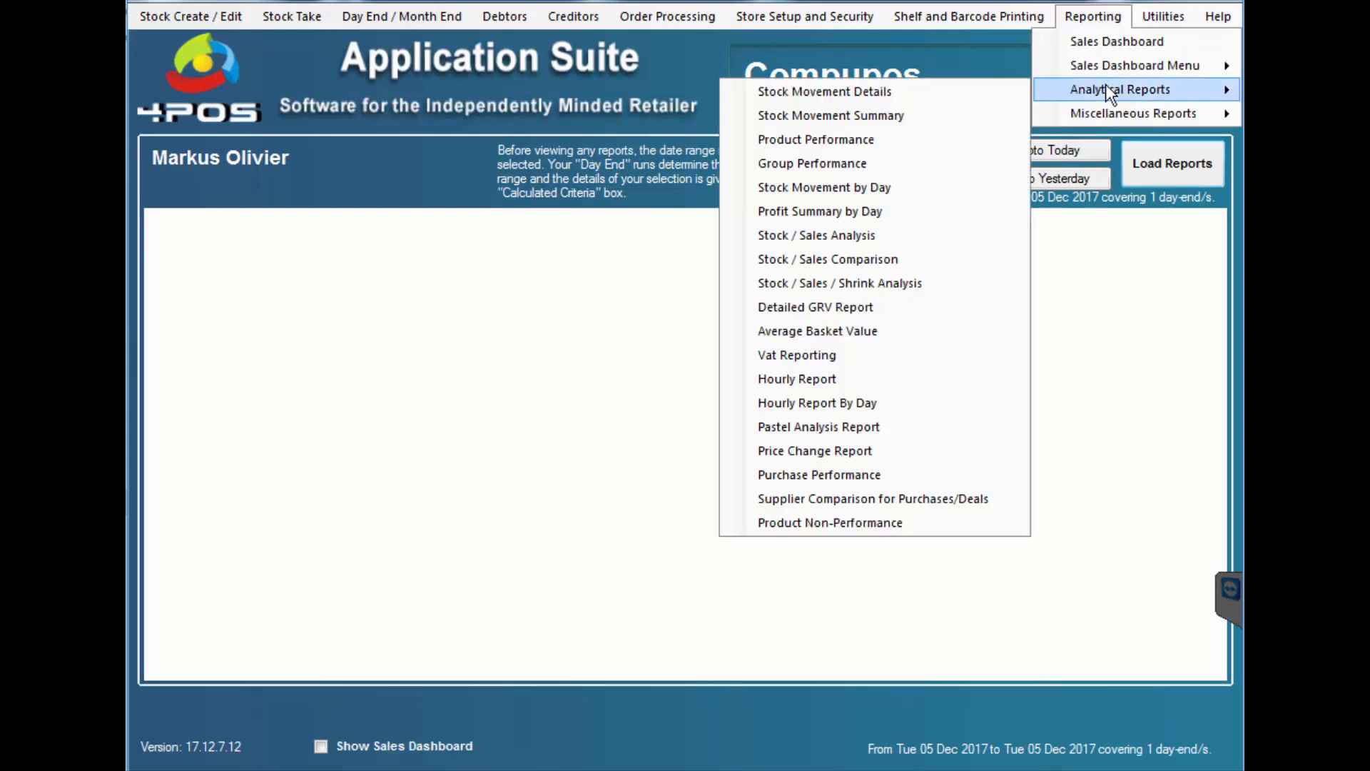
pyautogui.click(868, 145)
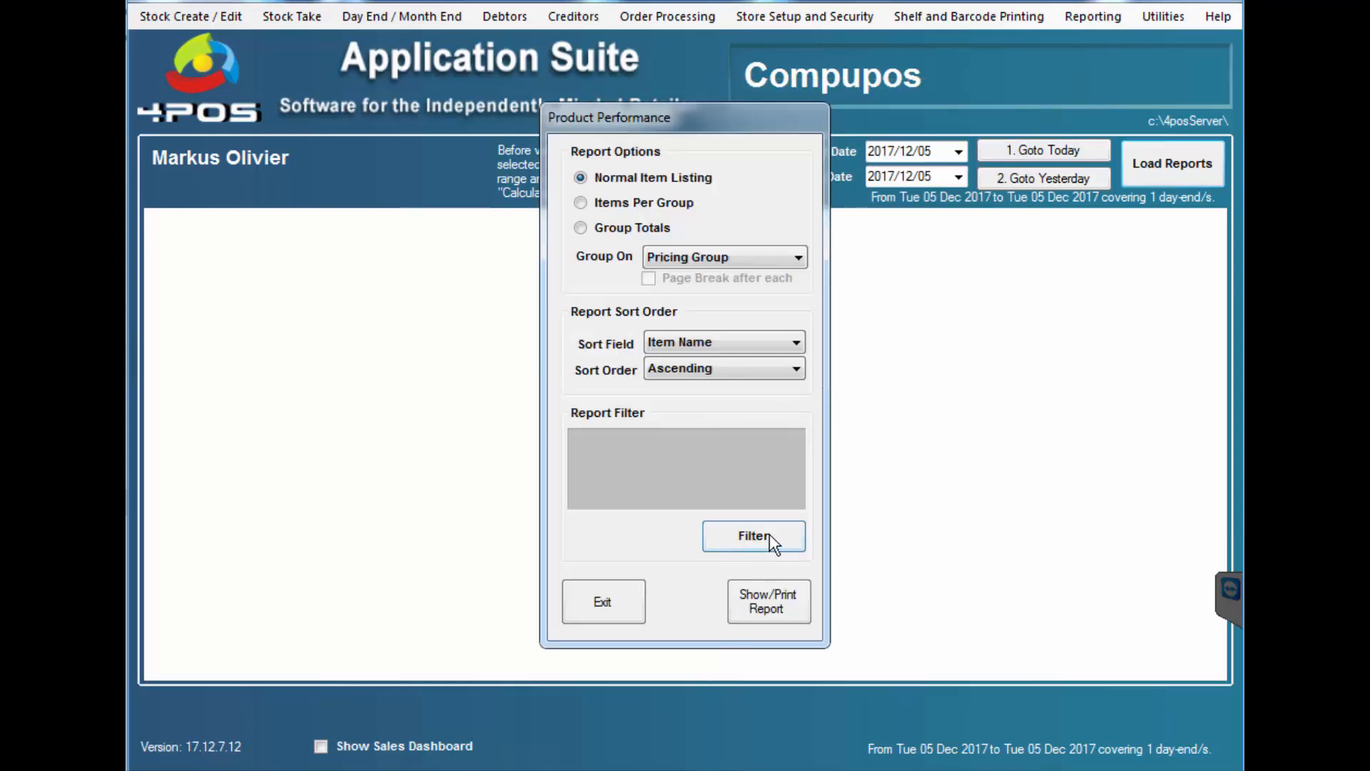
# - Filter Product Performance to Stock Group AIRTIME and generate the report
pyautogui.click(764, 535)
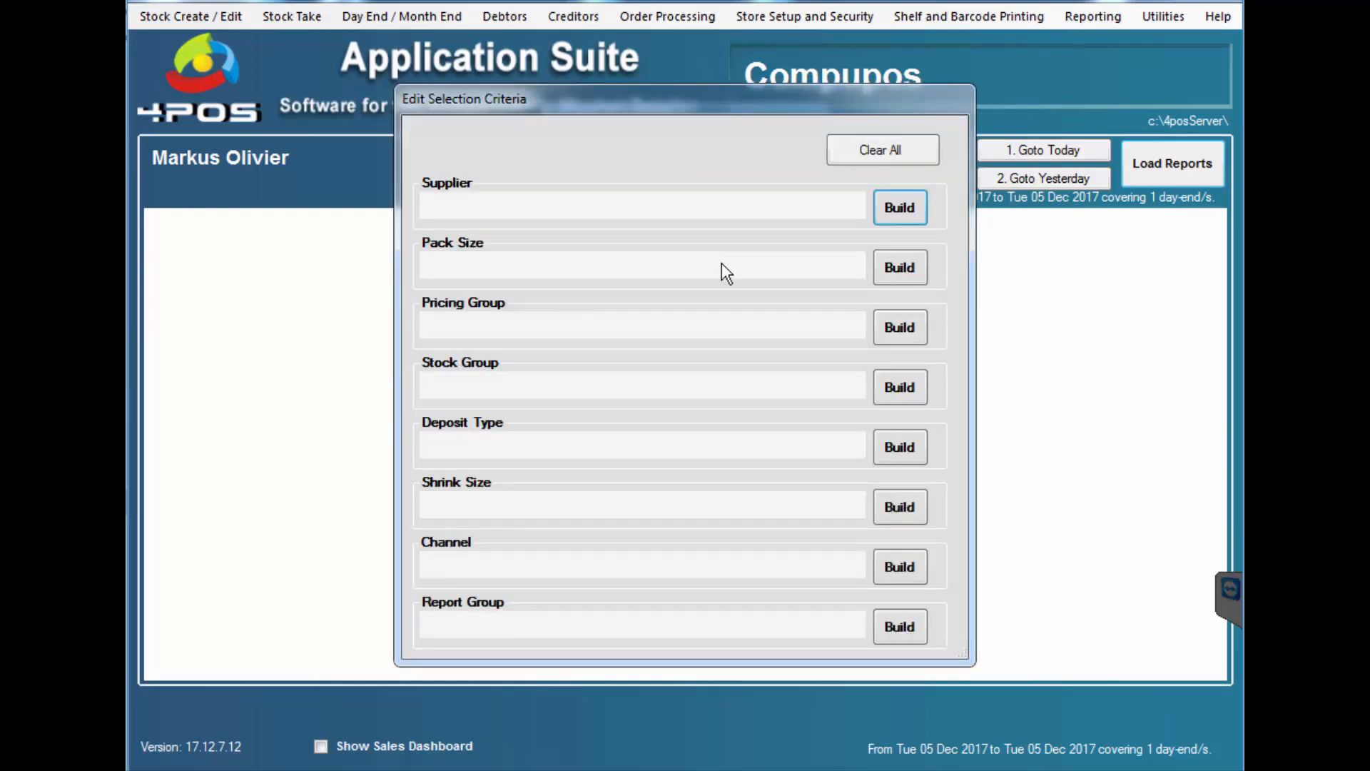
pyautogui.click(900, 386)
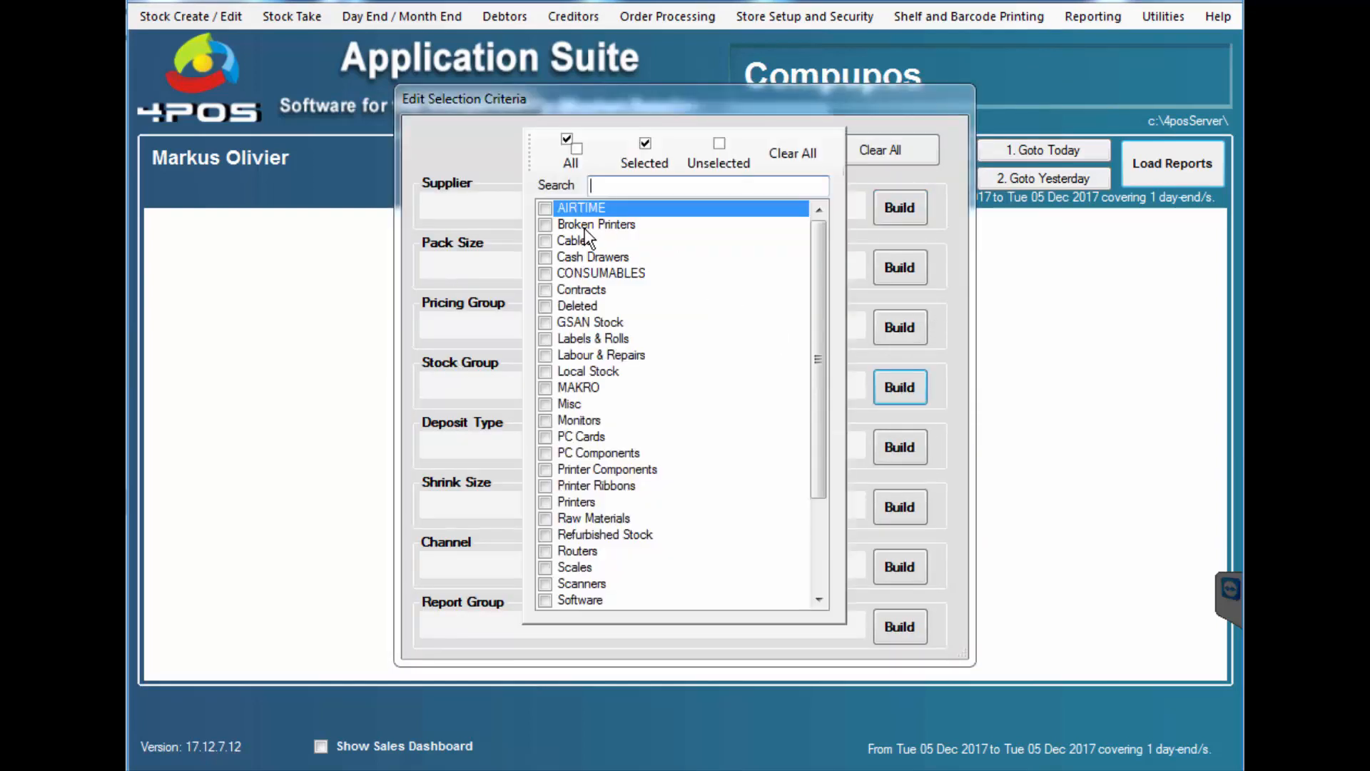
pyautogui.click(543, 209)
pyautogui.click(847, 357)
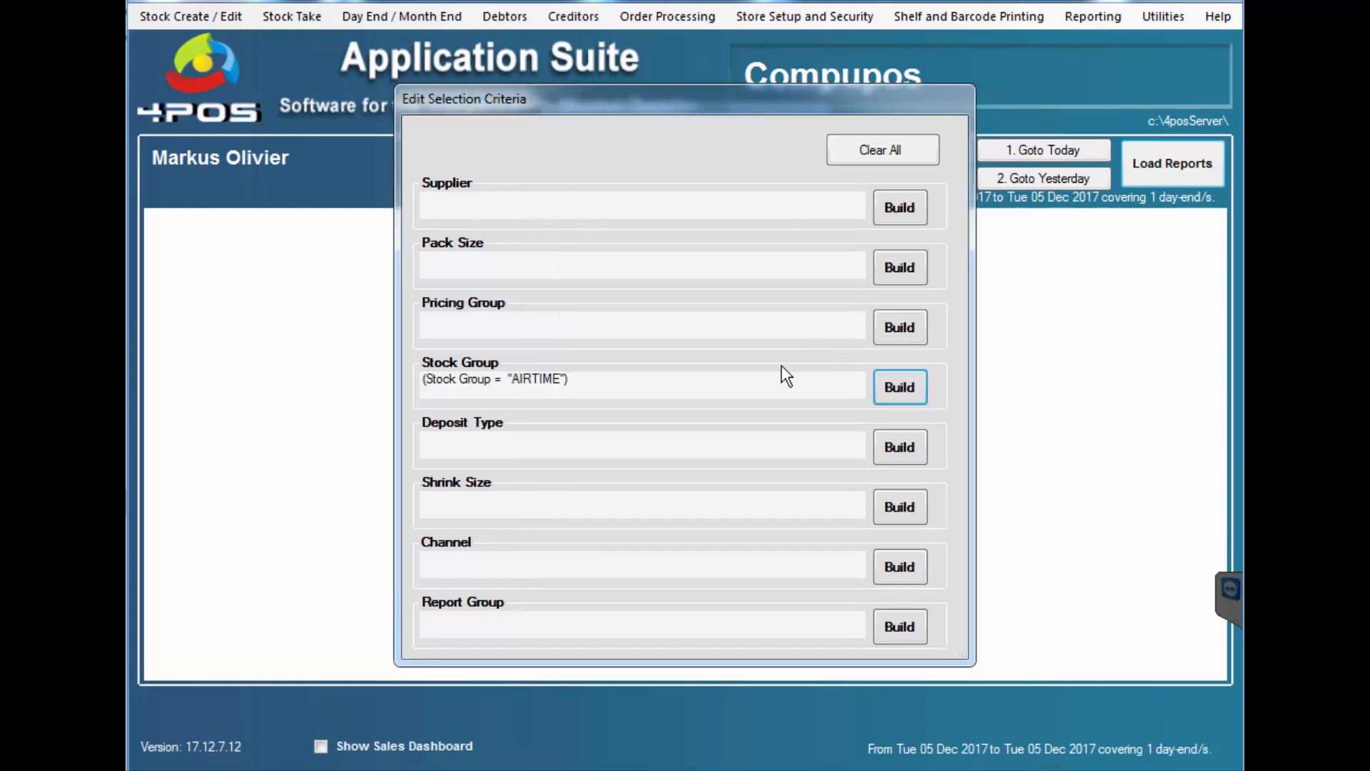
pyautogui.press('Escape')
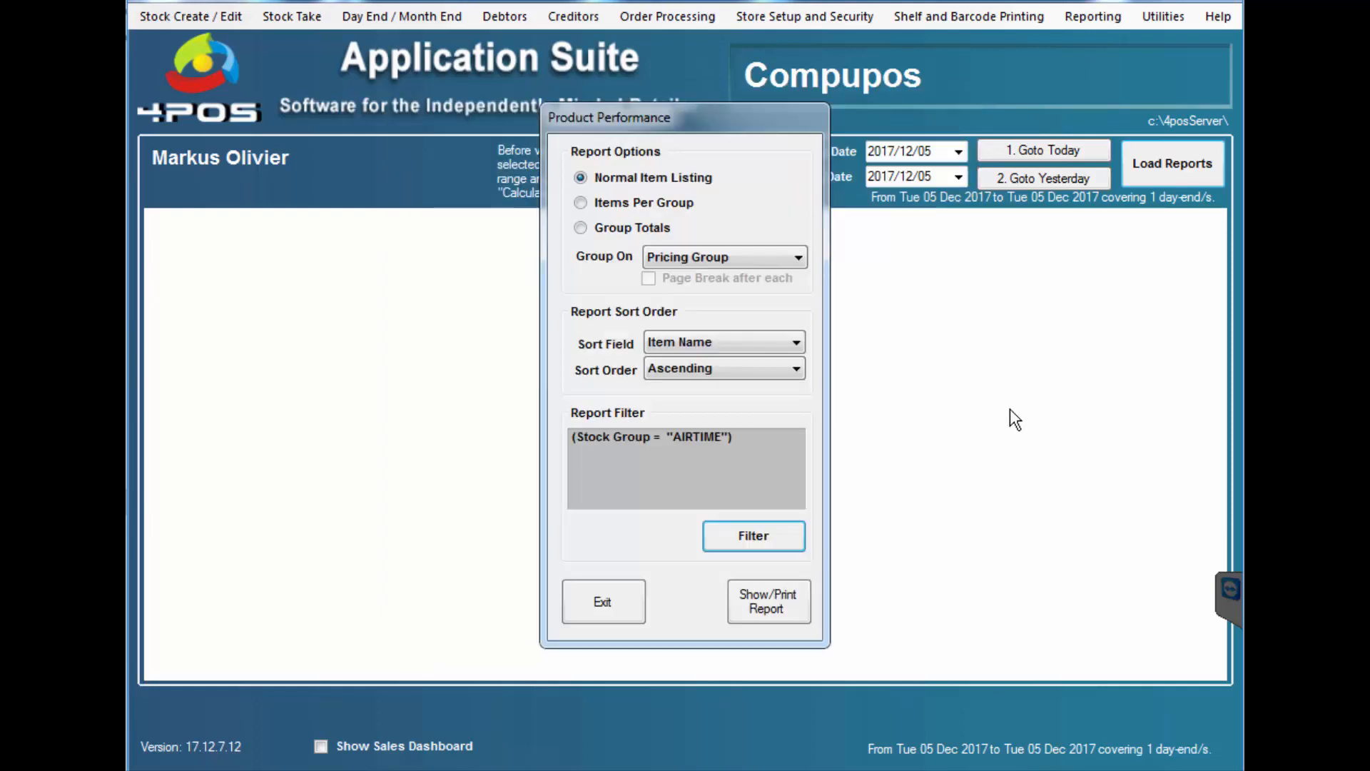
pyautogui.click(771, 608)
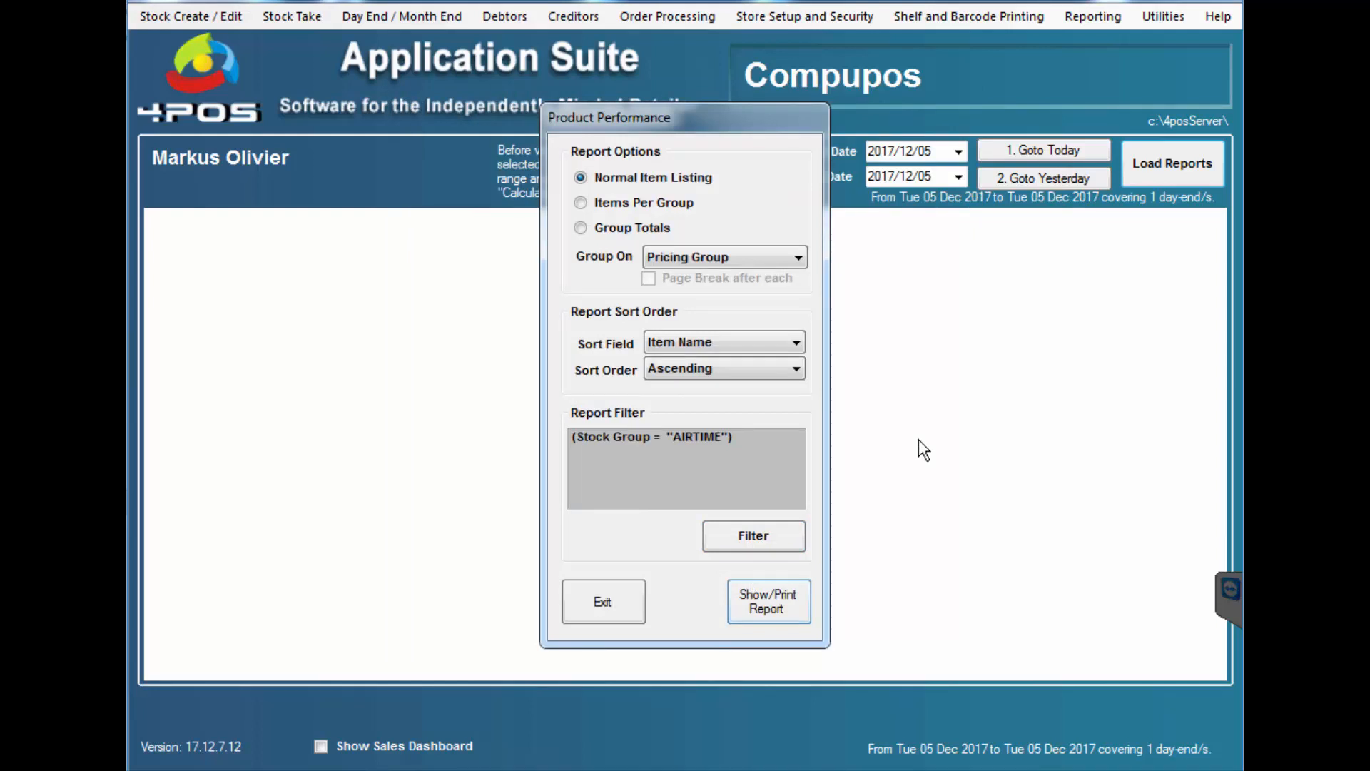